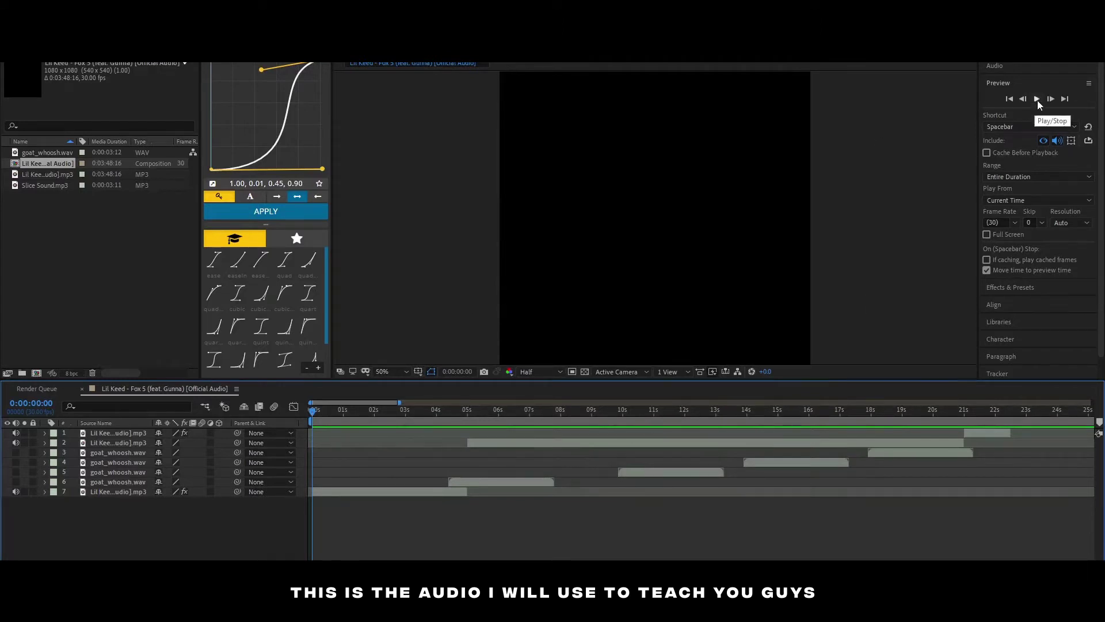
Listen to the song in a preview, then select the song audio layer.
{"action": "left_click", "coordinate": [1036, 99]}
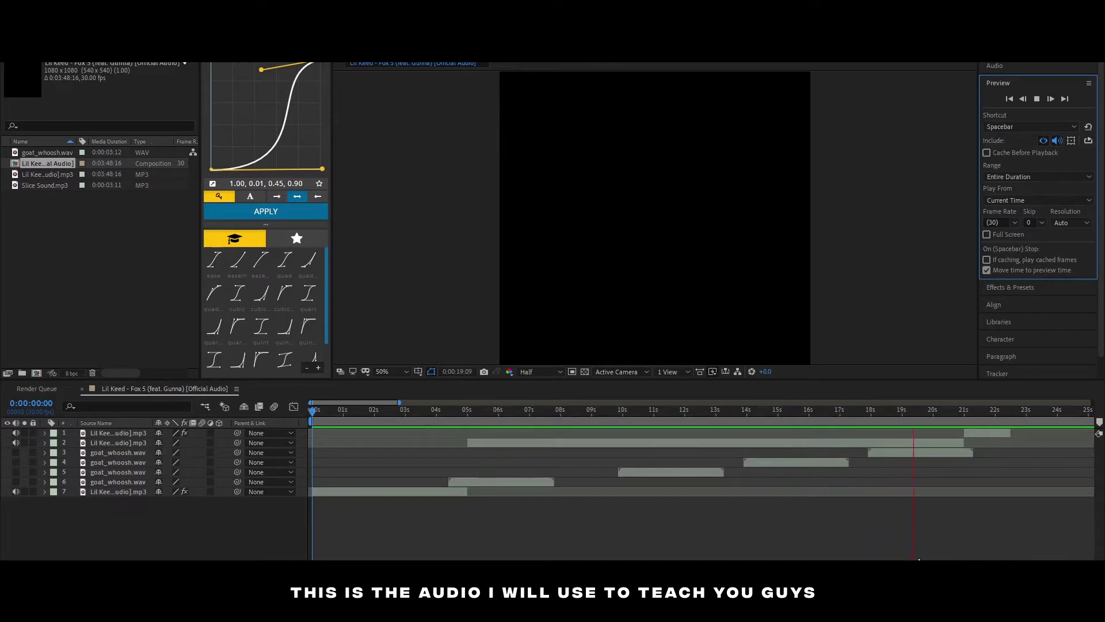
{"action": "left_click", "coordinate": [1036, 99]}
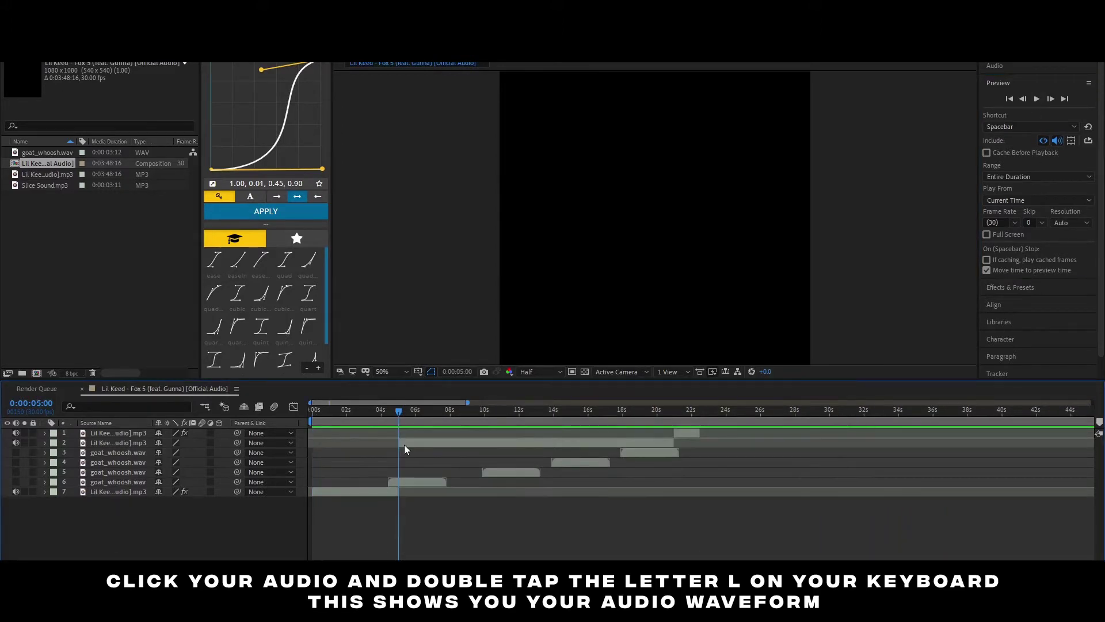
{"action": "left_click", "coordinate": [406, 444]}
Show the layer's waveform zoomed in, play it, and stop at 05:29.
{"action": "key", "text": "l"}
{"action": "key", "text": "l"}
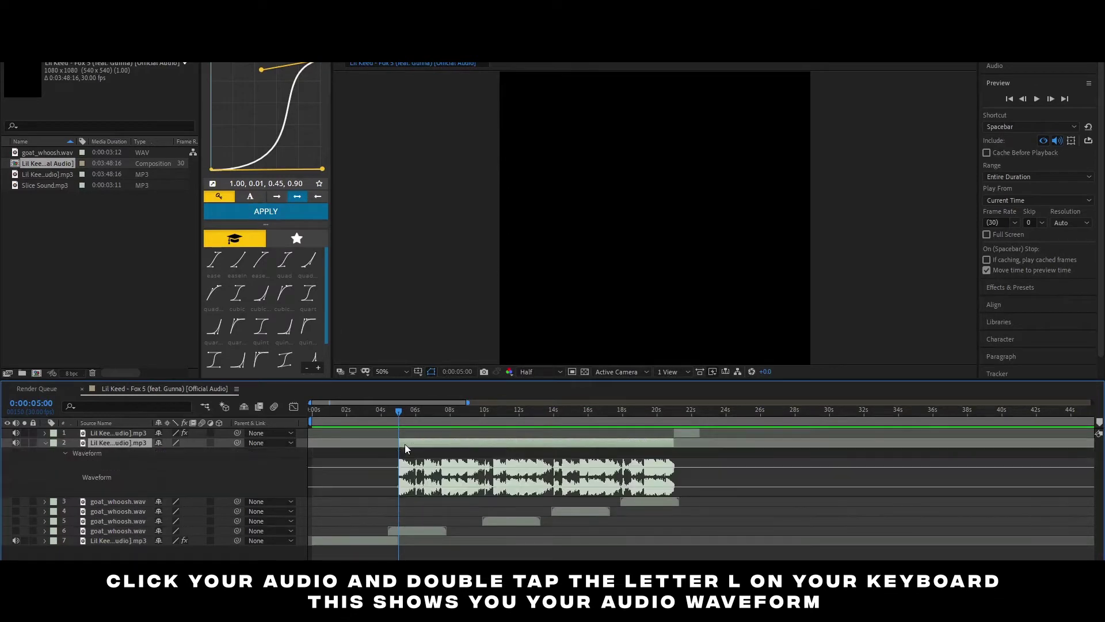
{"action": "key", "text": "equal"}
{"action": "key", "text": "equal"}
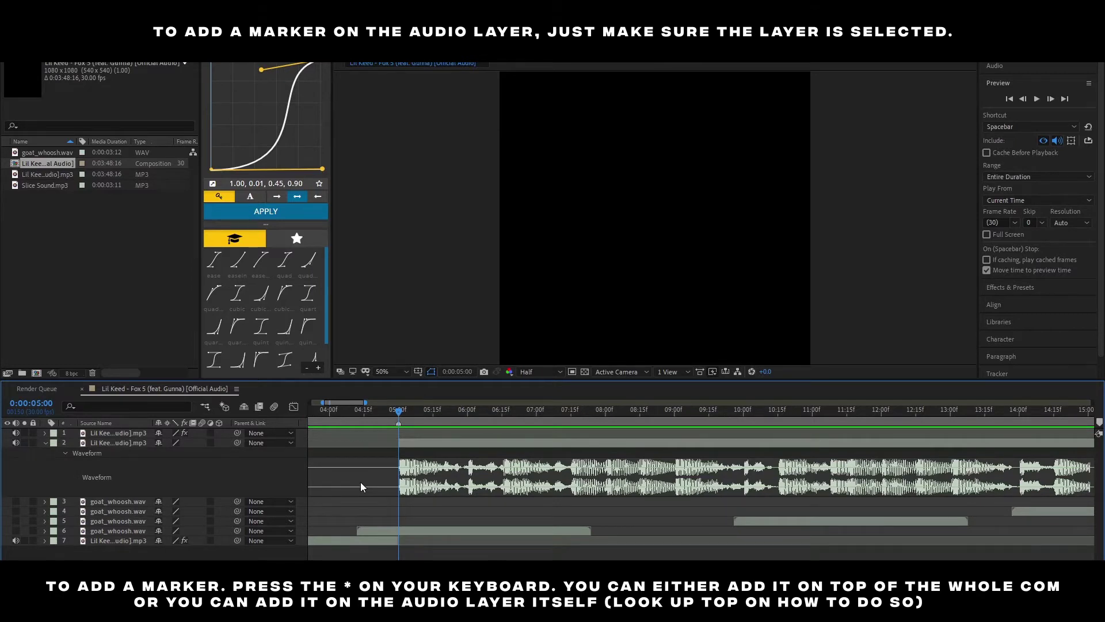
{"action": "key", "text": "space"}
{"action": "left_click_drag", "start_coordinate": [506, 409], "coordinate": [469, 423]}
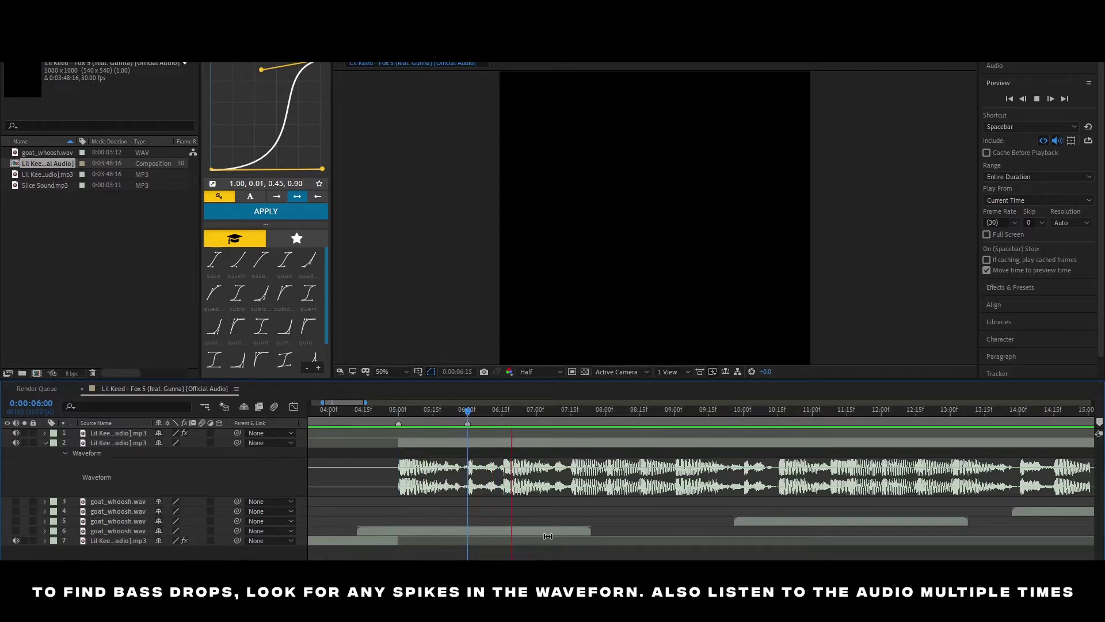
Preview the song from 06:15, then replay the beats from 04:23.
{"action": "left_click", "coordinate": [535, 412]}
{"action": "left_click_drag", "start_coordinate": [536, 412], "coordinate": [503, 424]}
{"action": "key", "text": "space"}
{"action": "left_click", "coordinate": [382, 415]}
{"action": "key", "text": "space"}
Add a composition marker at the 08:00 beat, then preview on to 08:15.
{"action": "left_click", "coordinate": [570, 412]}
{"action": "left_click_drag", "start_coordinate": [572, 415], "coordinate": [607, 413]}
{"action": "key", "text": "KP_Multiply"}
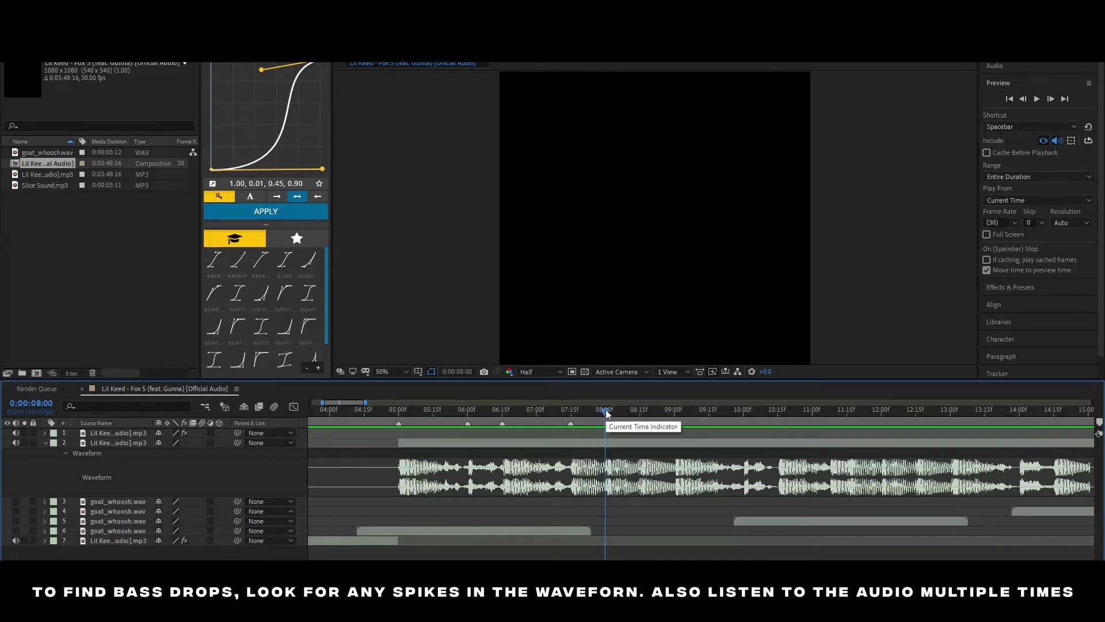
{"action": "key", "text": "space"}
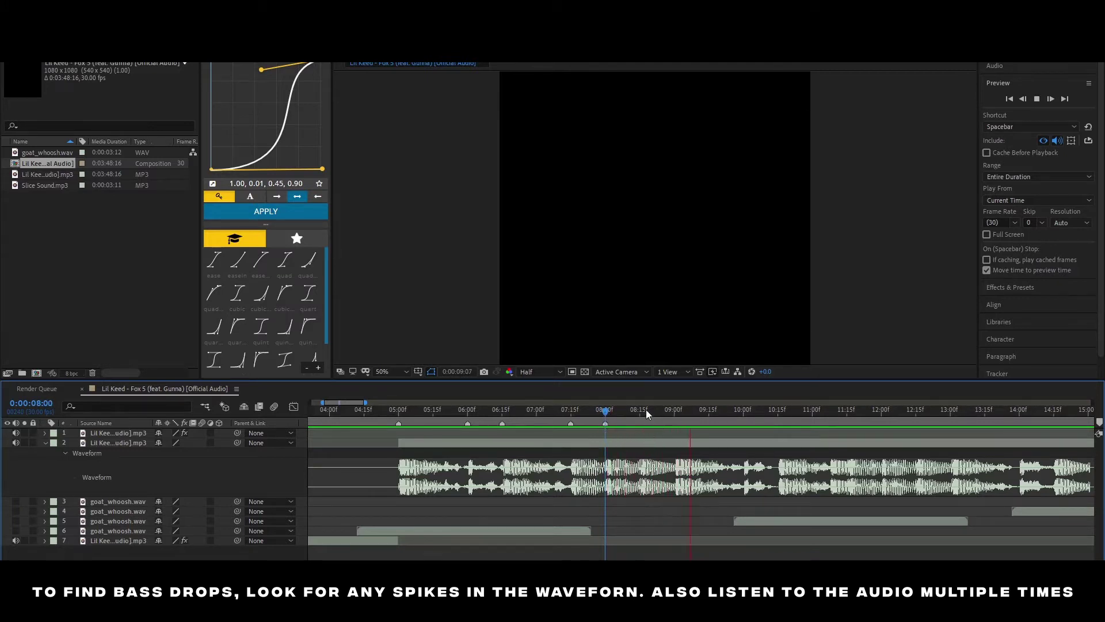
{"action": "left_click_drag", "start_coordinate": [646, 413], "coordinate": [640, 420]}
Slow the preview frame rate to 25 and replay from about 07:04.
{"action": "left_click_drag", "start_coordinate": [640, 421], "coordinate": [563, 414]}
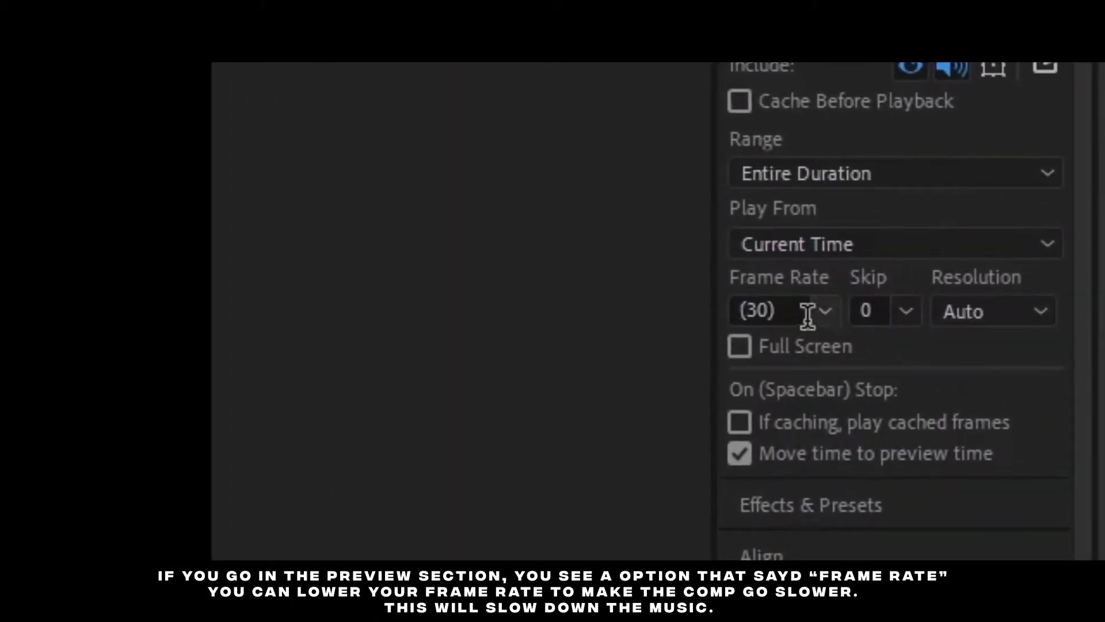
{"action": "left_click", "coordinate": [825, 311]}
{"action": "left_click", "coordinate": [812, 471]}
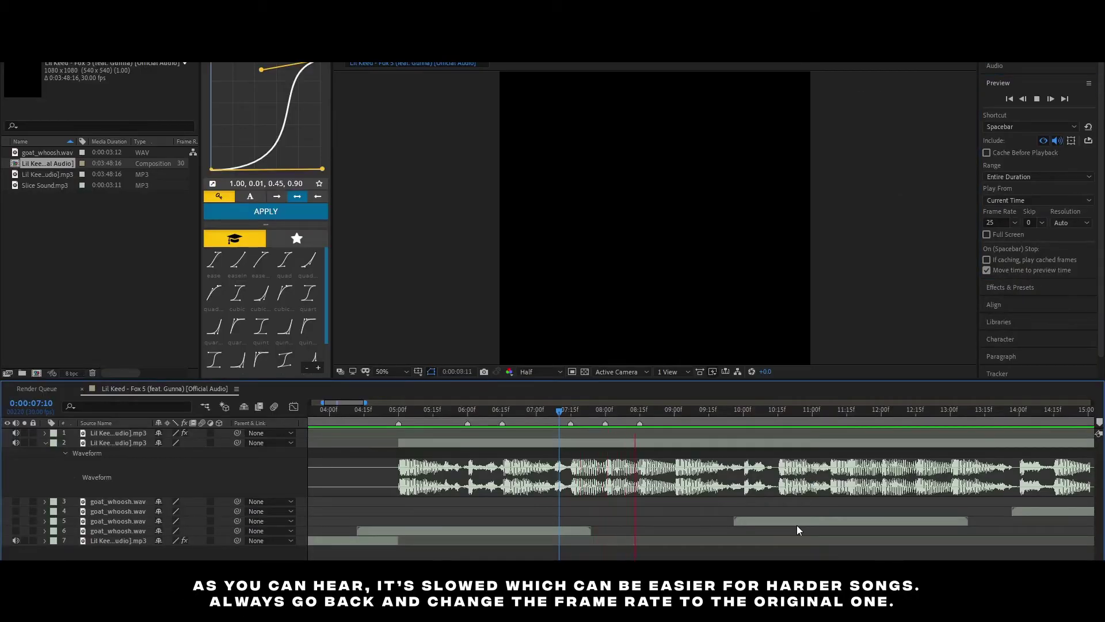
{"action": "left_click", "coordinate": [546, 410]}
Locate the 09:00 beat, restore the preview frame rate to 30, and return to 05:01.
{"action": "left_click", "coordinate": [670, 423]}
{"action": "left_click_drag", "start_coordinate": [674, 414], "coordinate": [676, 415]}
{"action": "left_click", "coordinate": [1016, 223]}
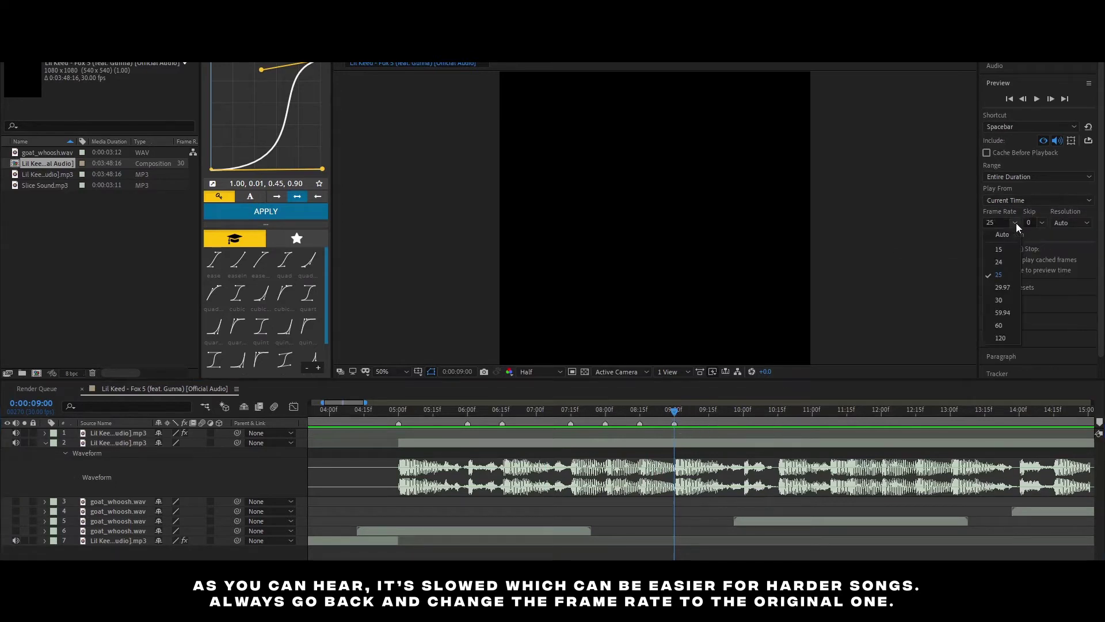
{"action": "left_click", "coordinate": [1000, 300]}
{"action": "left_click_drag", "start_coordinate": [674, 411], "coordinate": [402, 440]}
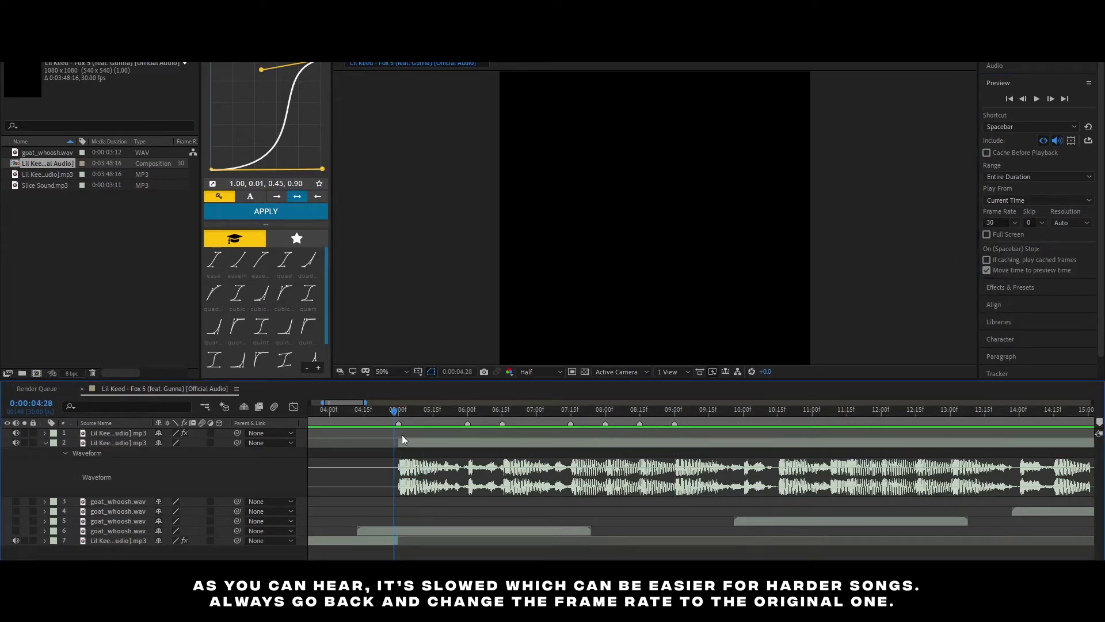
Play past 10:00, add a composition marker at 10:15, and stop at 11:08.
{"action": "key", "text": "space"}
{"action": "key", "text": "space"}
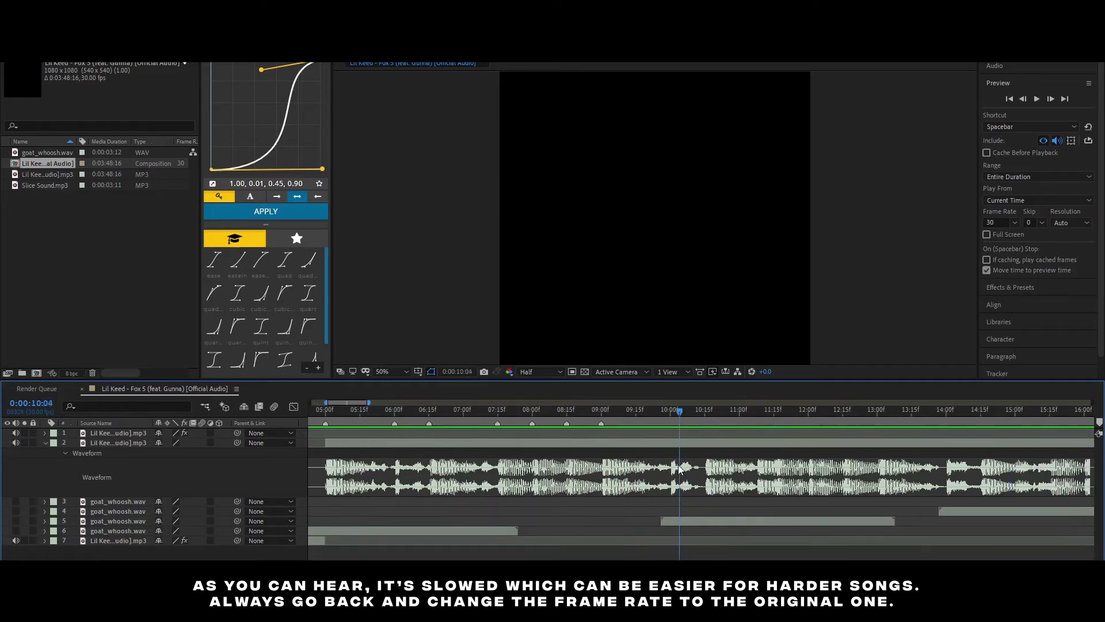
{"action": "left_click_drag", "start_coordinate": [682, 410], "coordinate": [671, 409]}
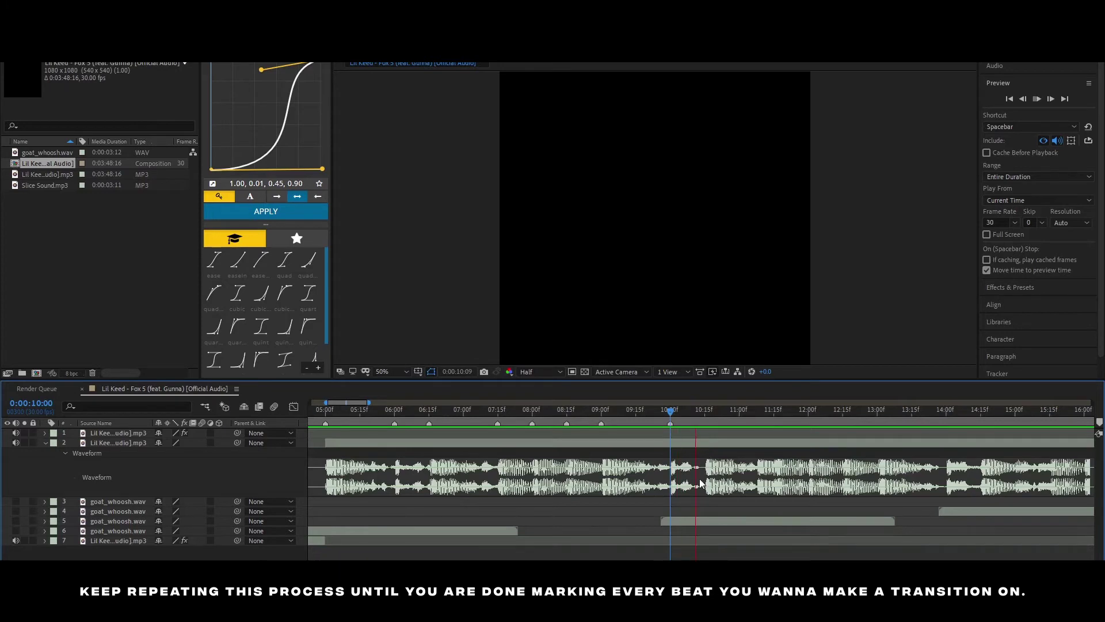
{"action": "left_click", "coordinate": [706, 410]}
{"action": "key", "text": "KP_Multiply"}
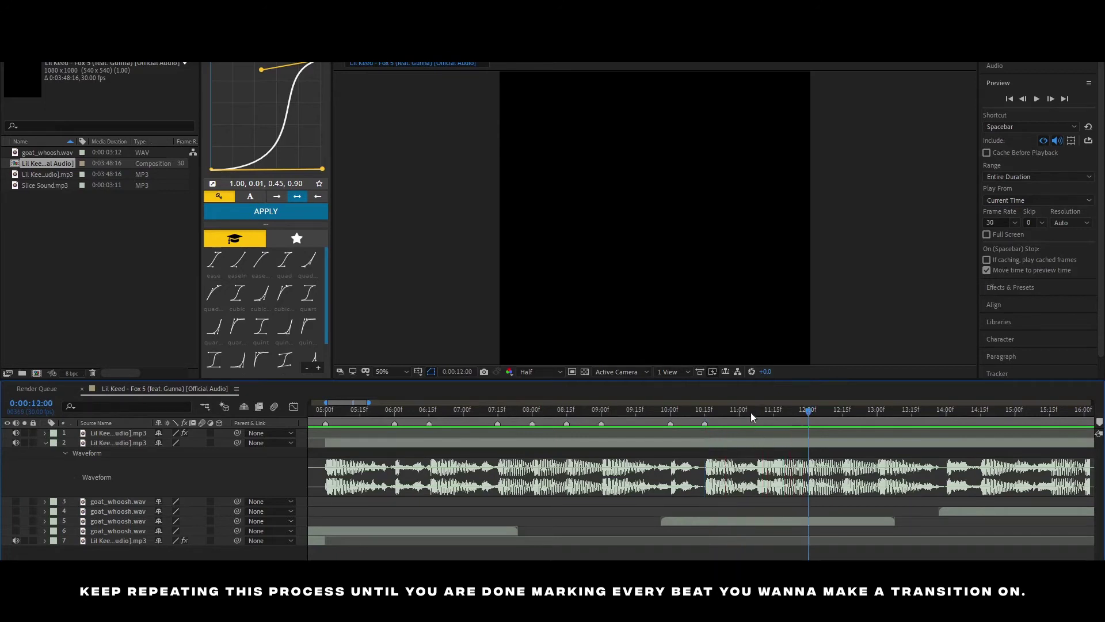
{"action": "key", "text": "space"}
{"action": "left_click_drag", "start_coordinate": [750, 412], "coordinate": [716, 456]}
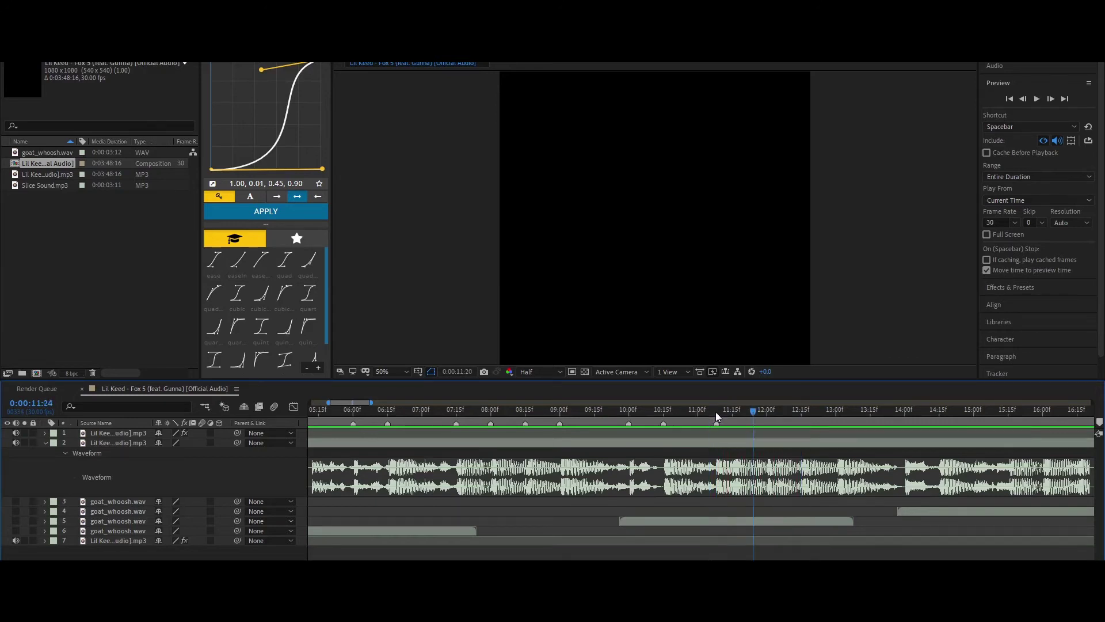
Set the preview frame rate to 24 and listen to the beats around 11:08.
{"action": "left_click", "coordinate": [1014, 223]}
{"action": "left_click", "coordinate": [999, 261]}
{"action": "key", "text": "="}
{"action": "left_click_drag", "start_coordinate": [728, 414], "coordinate": [665, 417]}
{"action": "key", "text": "space"}
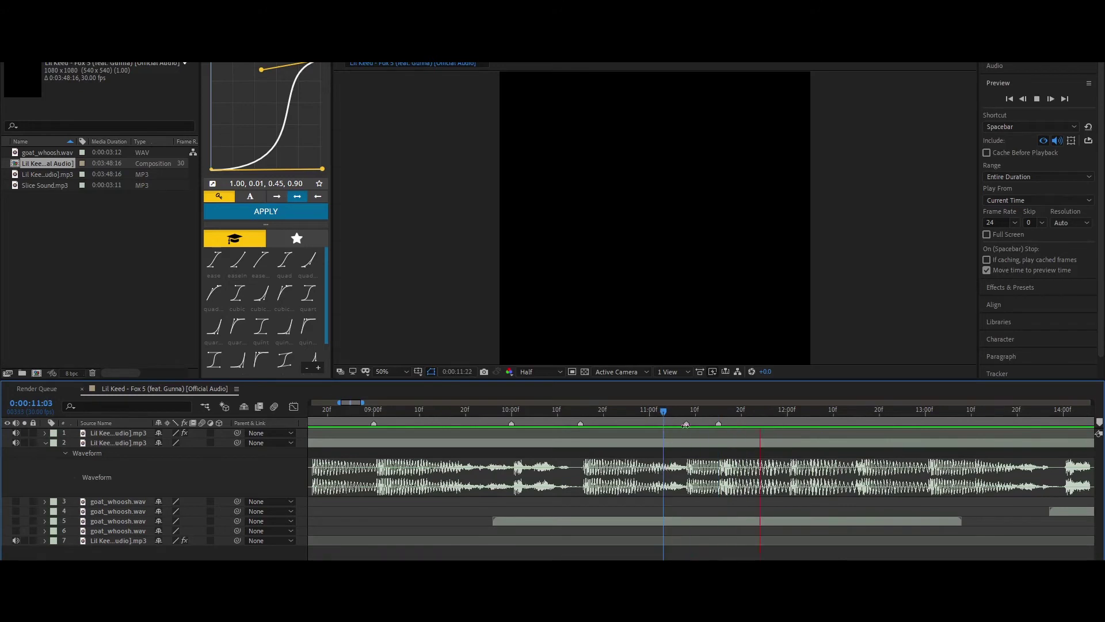
{"action": "key", "text": "space"}
{"action": "key", "text": "minus"}
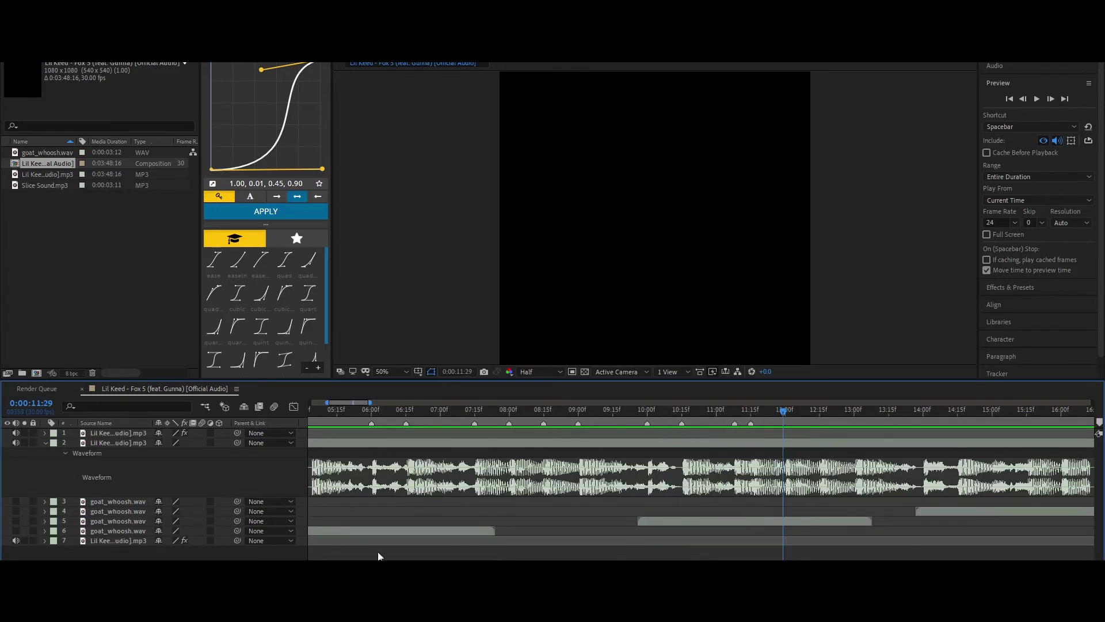
{"action": "key", "text": "minus"}
{"action": "key", "text": "equal"}
Restore the preview frame rate to 30 and add markers at 12:00 and about 12:15.
{"action": "left_click", "coordinate": [1002, 222]}
{"action": "left_click", "coordinate": [998, 296]}
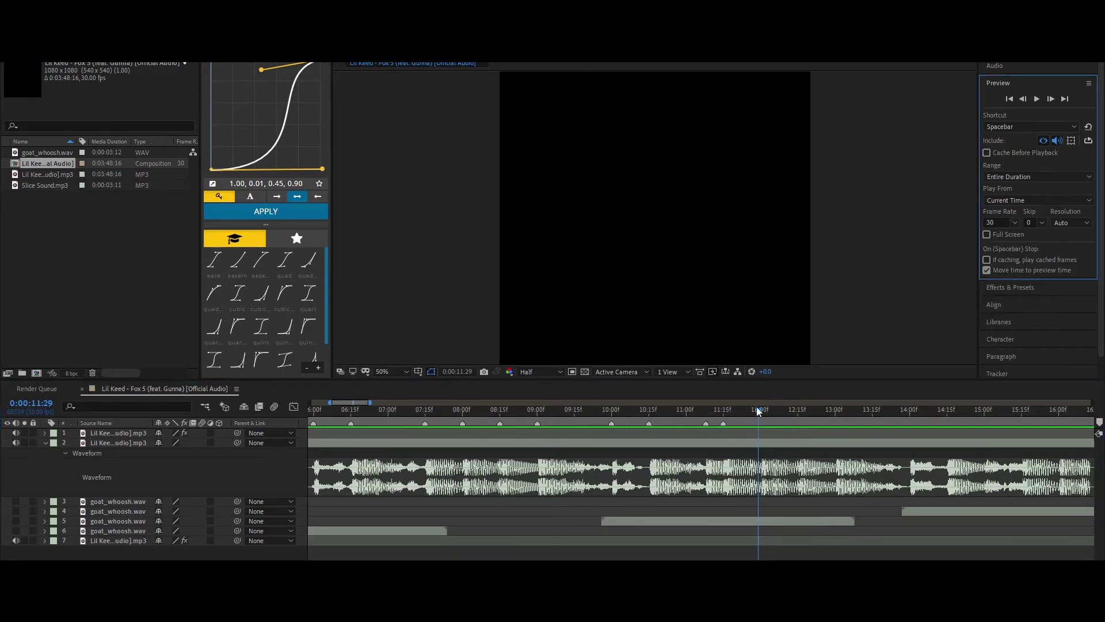
{"action": "left_click", "coordinate": [760, 410]}
{"action": "key", "text": "KP_Multiply"}
{"action": "mouse_move", "coordinate": [760, 418]}
{"action": "left_mouse_down"}
{"action": "mouse_move", "coordinate": [795, 428]}
{"action": "mouse_move", "coordinate": [836, 420]}
{"action": "left_mouse_up"}
{"action": "key", "text": "KP_Multiply"}
{"action": "key", "text": "KP_Multiply"}
Set the preview frame rate to 25 and play the slowed preview from 11:06.
{"action": "left_click", "coordinate": [701, 411]}
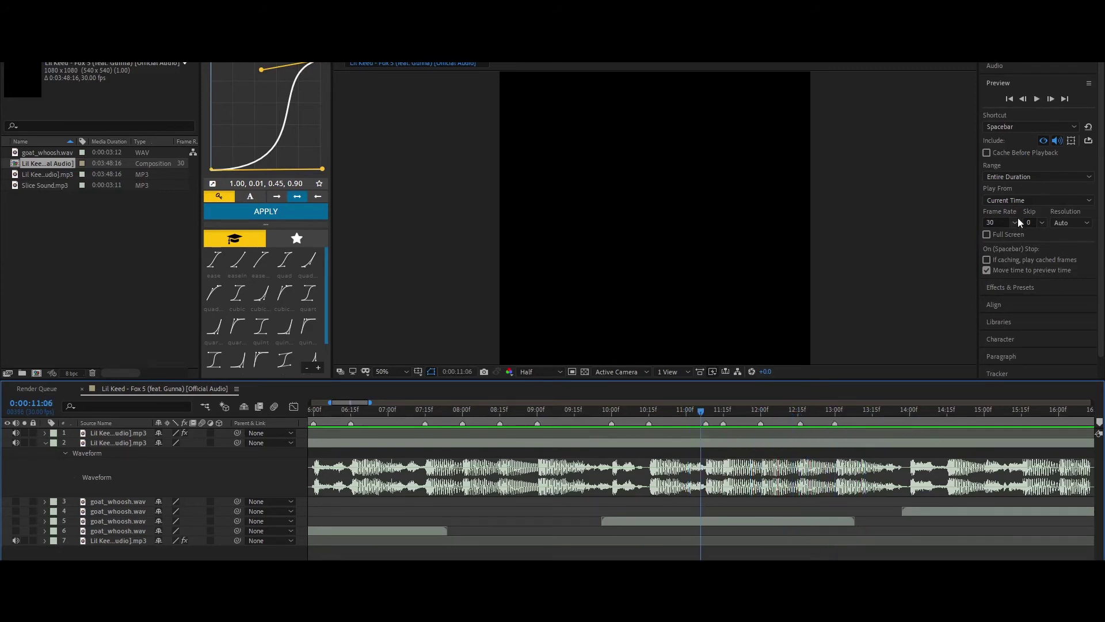
{"action": "left_click", "coordinate": [1001, 222]}
{"action": "left_click", "coordinate": [993, 268]}
{"action": "key", "text": "space"}
{"action": "key", "text": "space"}
{"action": "key", "text": "minus"}
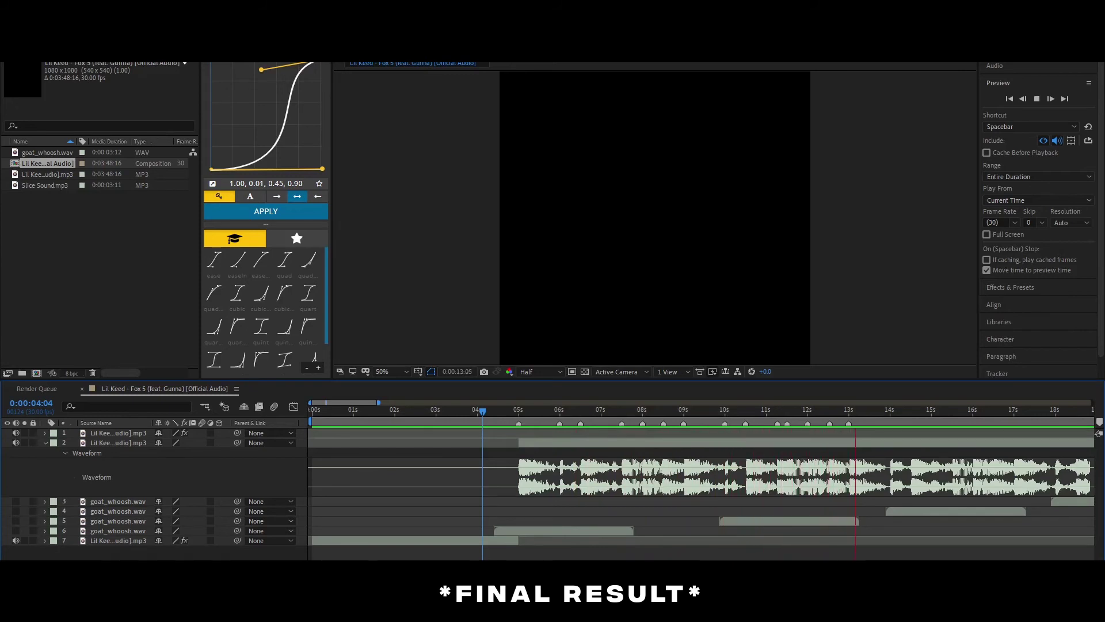
Move the current time to 04:25 and set the preview frame rate to 25.
{"action": "left_click_drag", "start_coordinate": [521, 409], "coordinate": [512, 409]}
{"action": "left_click", "coordinate": [1014, 223]}
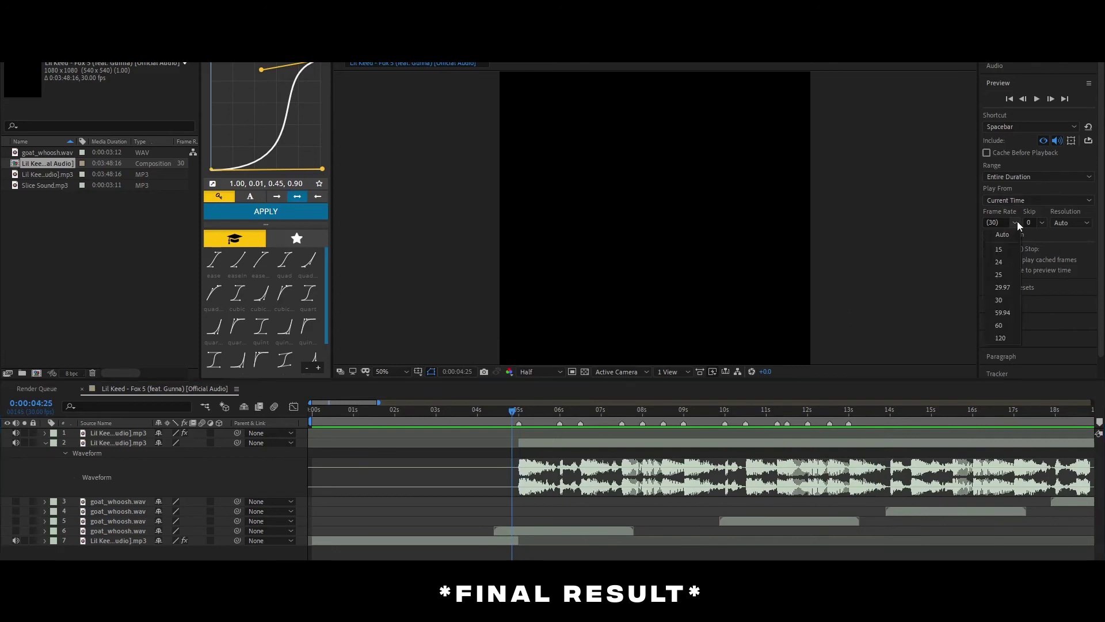
{"action": "left_click", "coordinate": [1009, 263]}
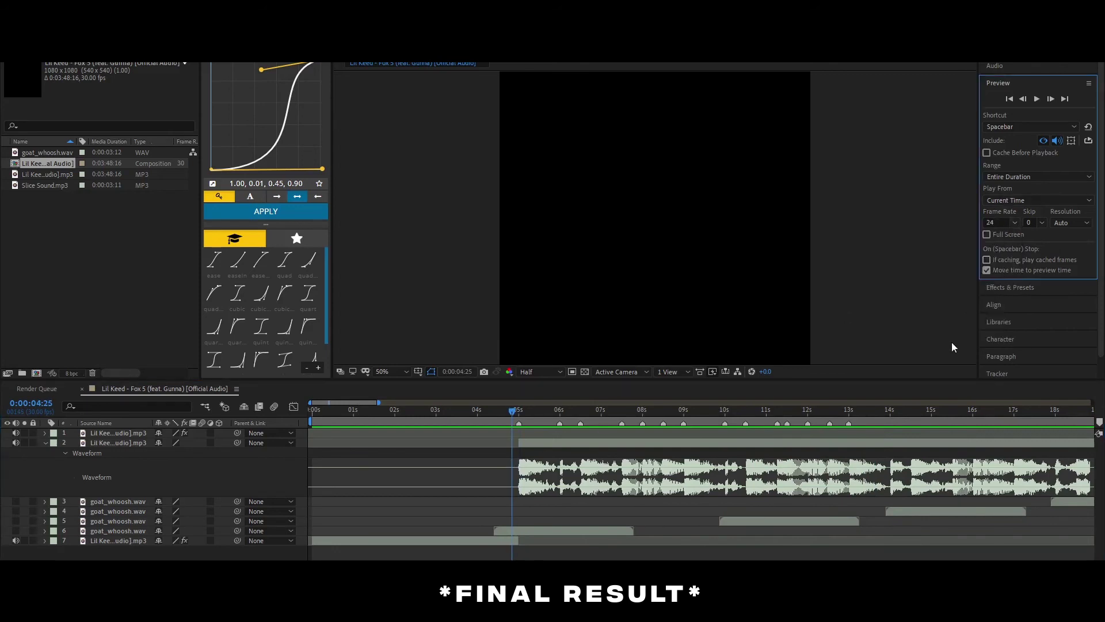
{"action": "left_click", "coordinate": [1014, 223]}
{"action": "left_click", "coordinate": [1010, 272]}
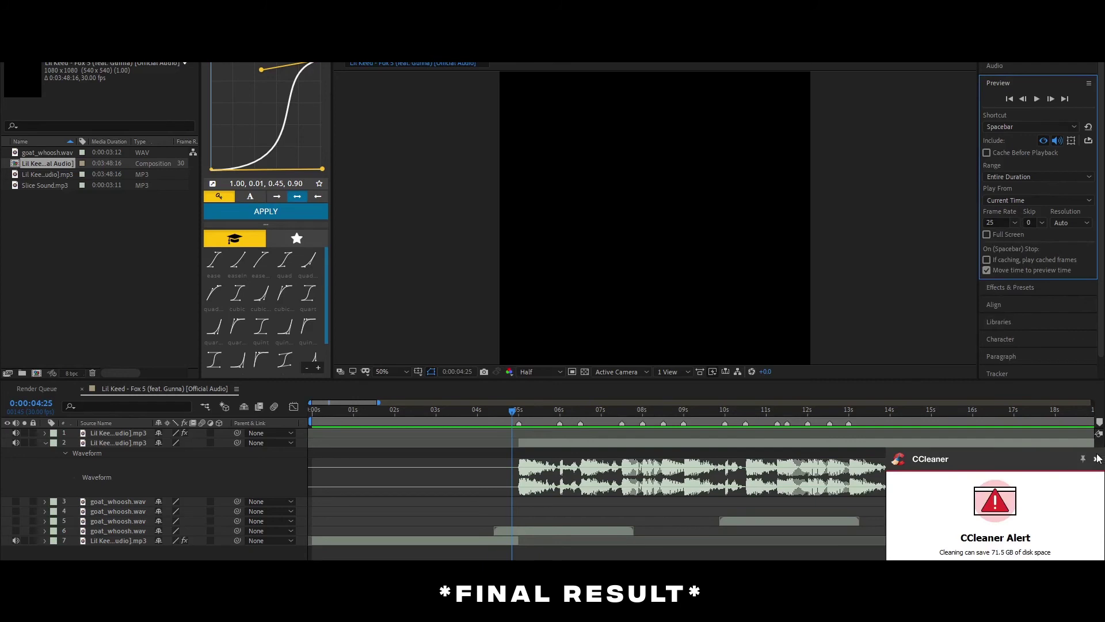
Dismiss the CCleaner alert and play the final beat-marked song preview.
{"action": "left_click", "coordinate": [1096, 459]}
{"action": "left_click", "coordinate": [667, 459]}
{"action": "key", "text": "space"}
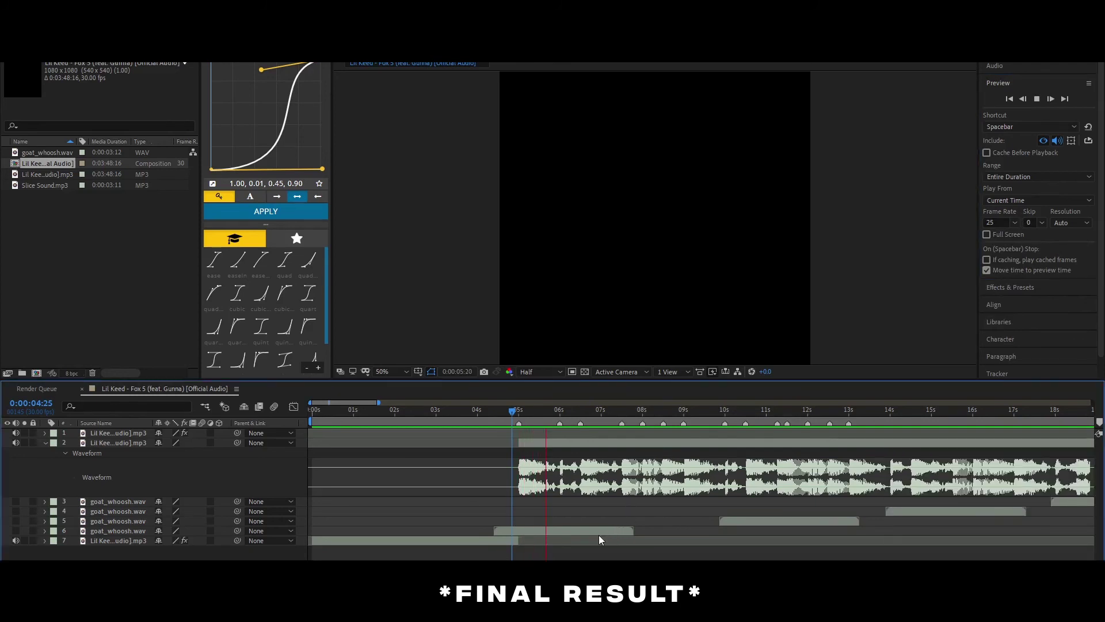